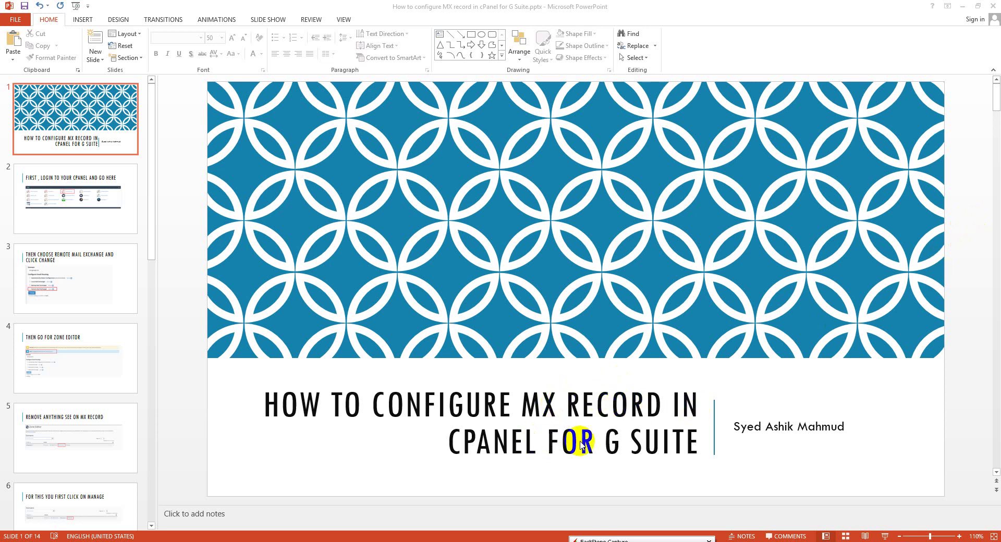
- Show tutorial slide 2, then bring up cPanel's Email Routing page for devsgarage.net
{"action": "left_click", "coordinate": [78, 186]}
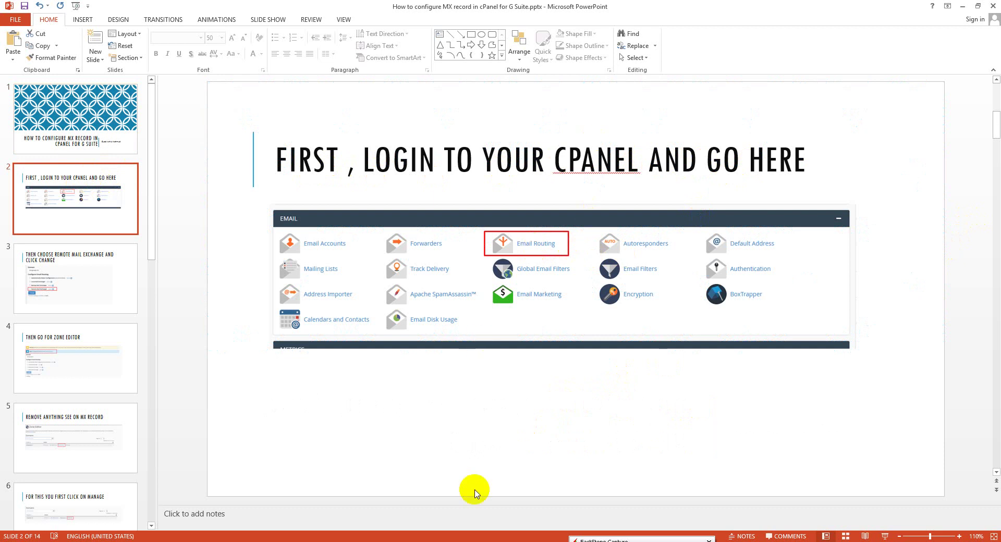
{"action": "key", "text": "alt+Tab"}
{"action": "scroll", "coordinate": [118, 284], "scroll_direction": "down", "scroll_amount": 6}
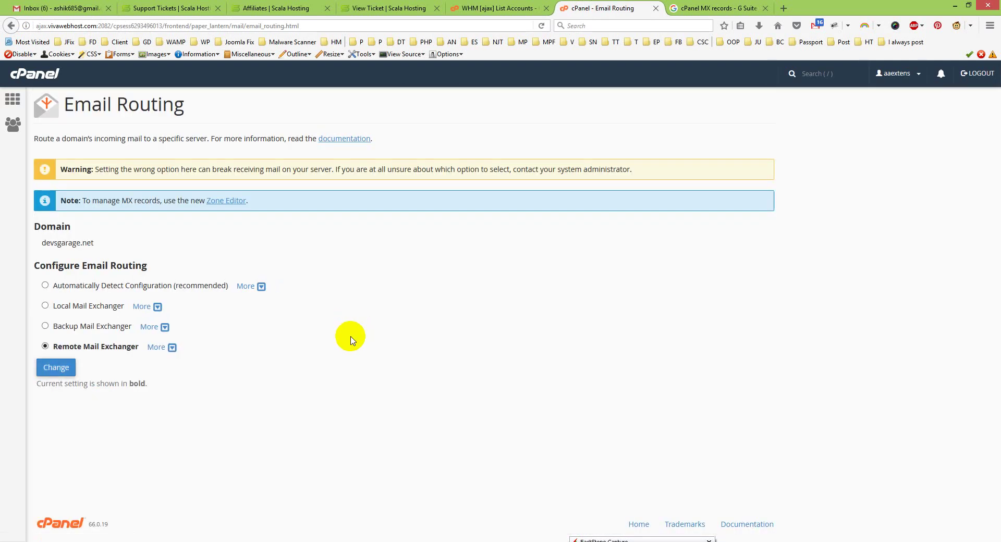
- Apply Remote Mail Exchanger routing in cPanel while following tutorial slides 3 and 4
{"action": "key", "text": "alt+Tab"}
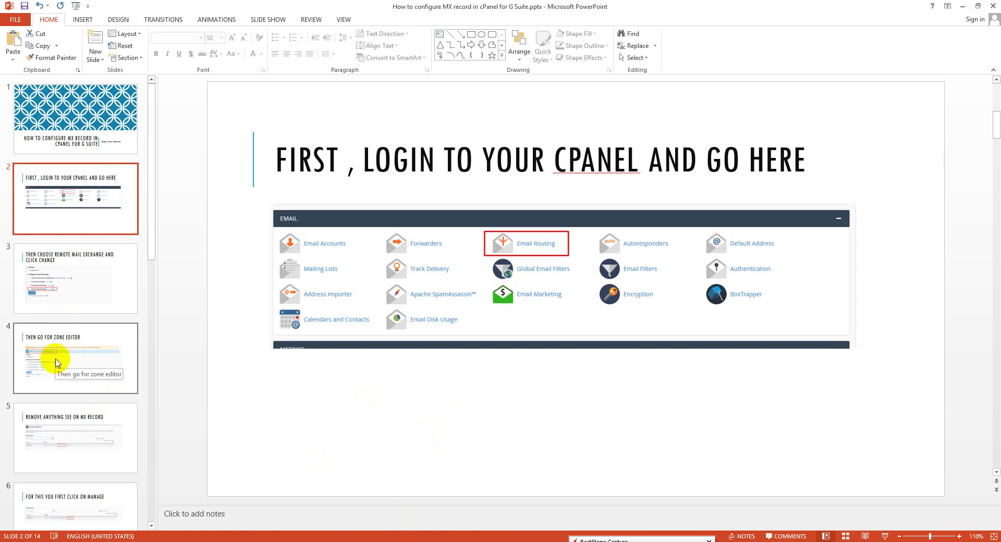
{"action": "left_click", "coordinate": [62, 280]}
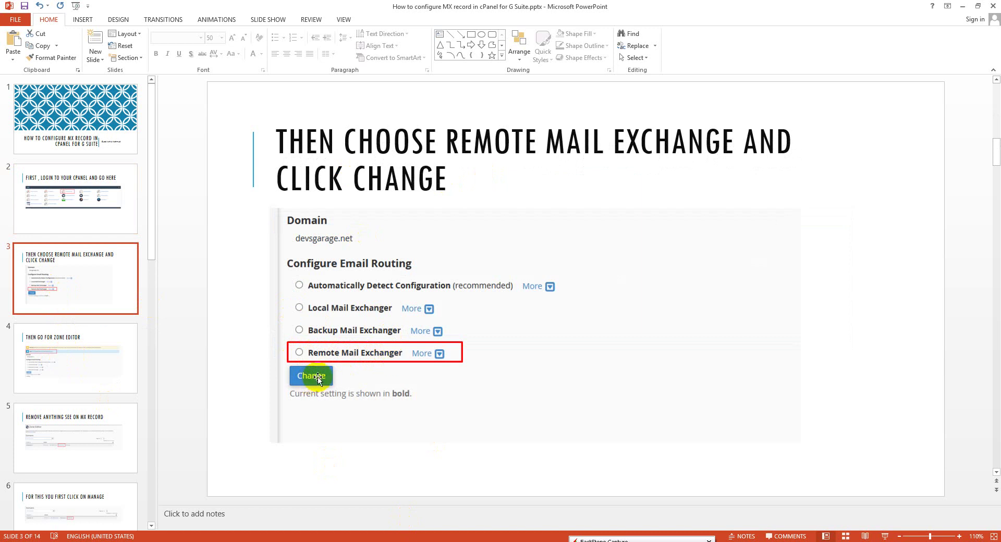
{"action": "key", "text": "alt+Tab"}
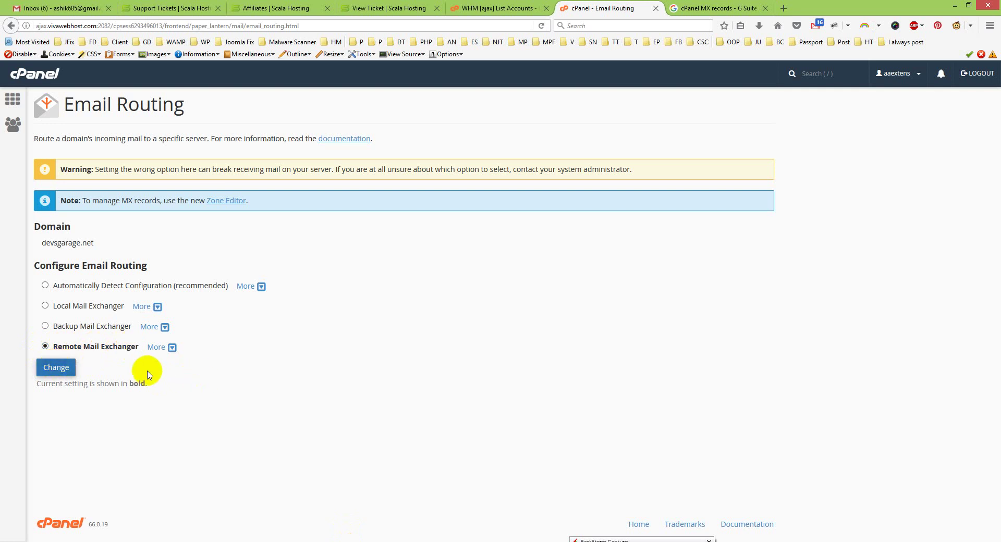
{"action": "left_click", "coordinate": [65, 372]}
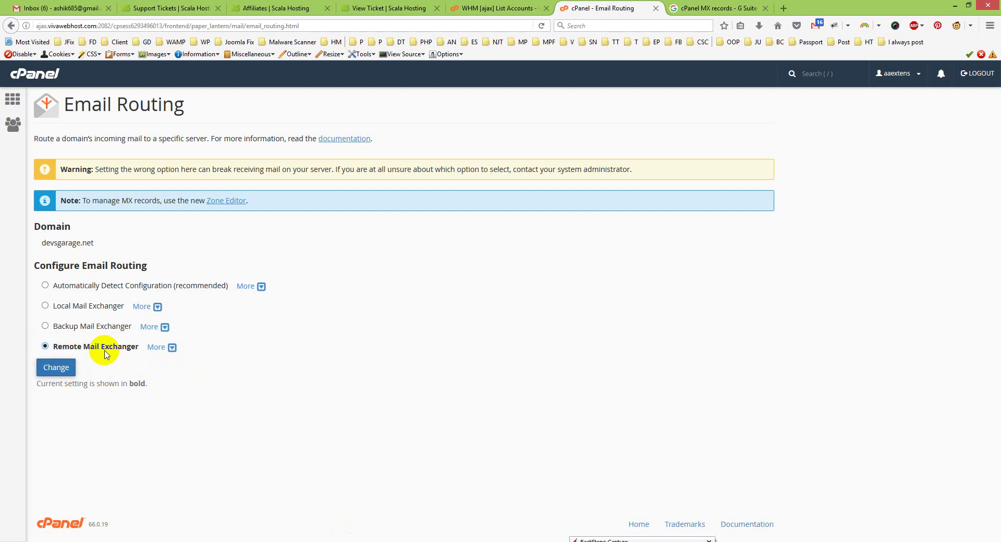
{"action": "key", "text": "alt+Tab"}
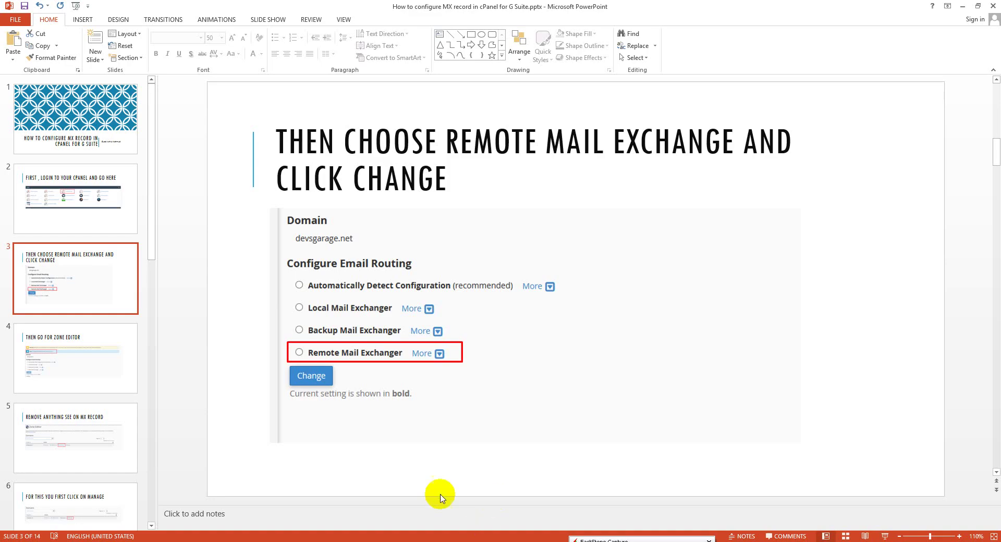
{"action": "left_click", "coordinate": [89, 367]}
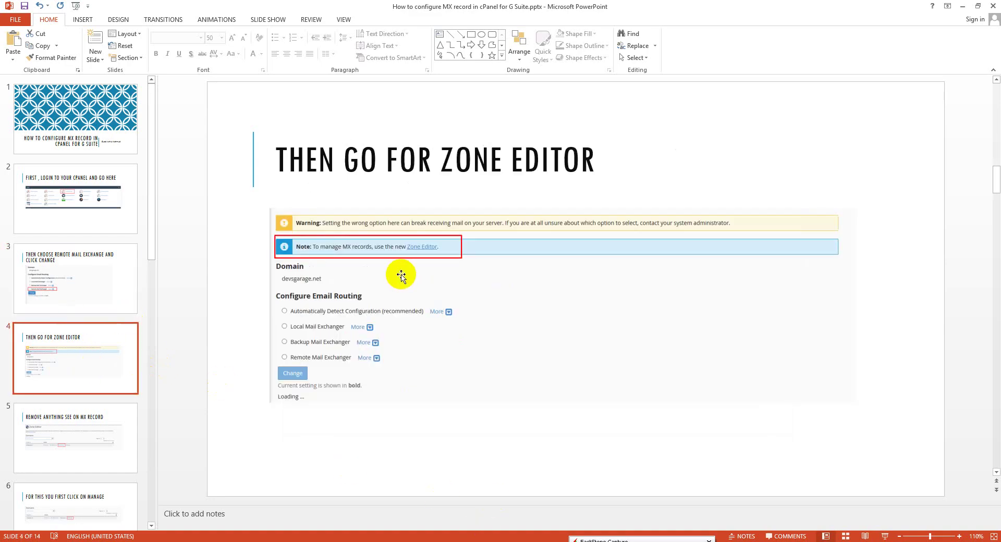
- Advance the tutorial to slides 5 and 6 on removing MX records and managing the domain
{"action": "key", "text": "alt+Tab"}
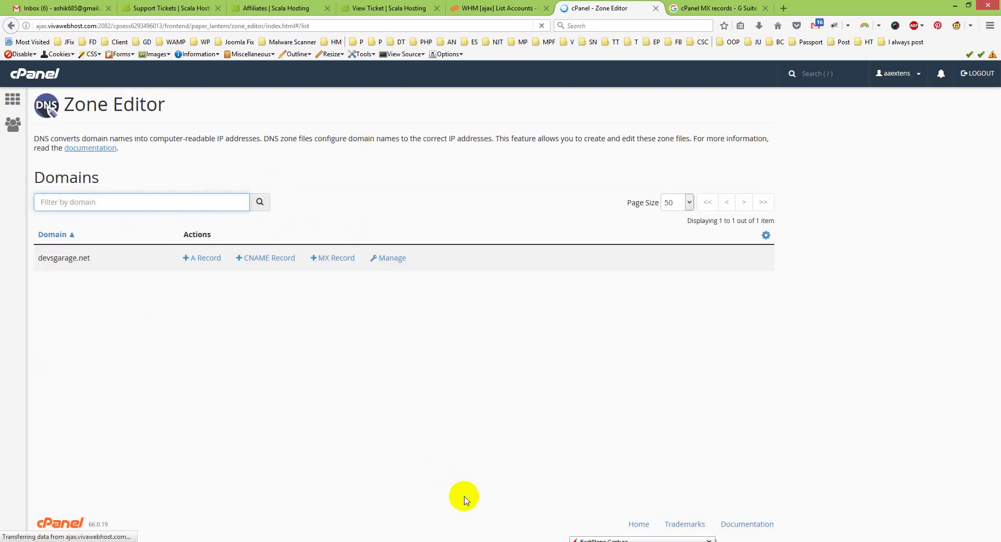
{"action": "key", "text": "alt+Tab"}
{"action": "left_click", "coordinate": [86, 439]}
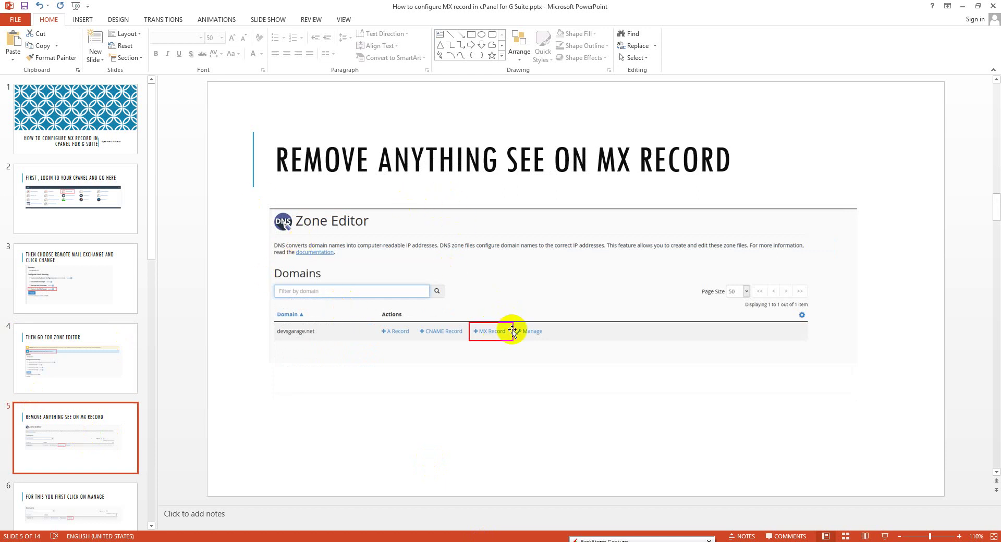
{"action": "left_click", "coordinate": [62, 496]}
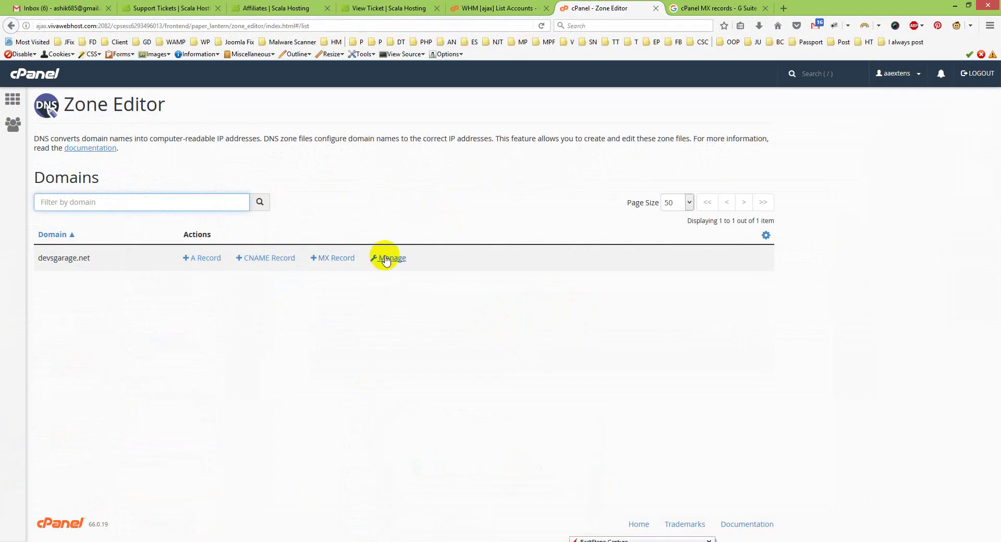
- Filter devsgarage.net's zone to MX records, highlighting the aspmx and alt1.aspmx Google destinations
{"action": "left_click", "coordinate": [386, 259]}
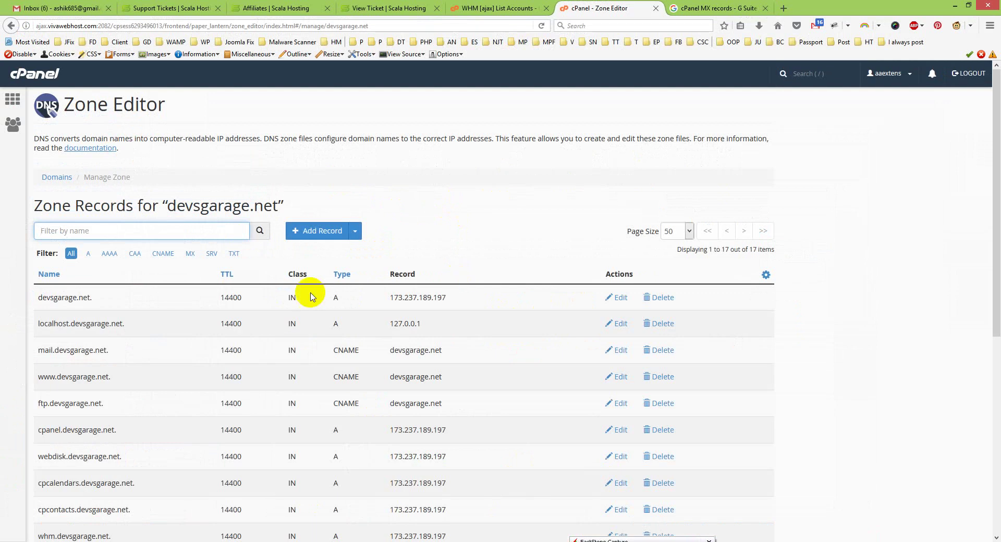
{"action": "left_click", "coordinate": [188, 255]}
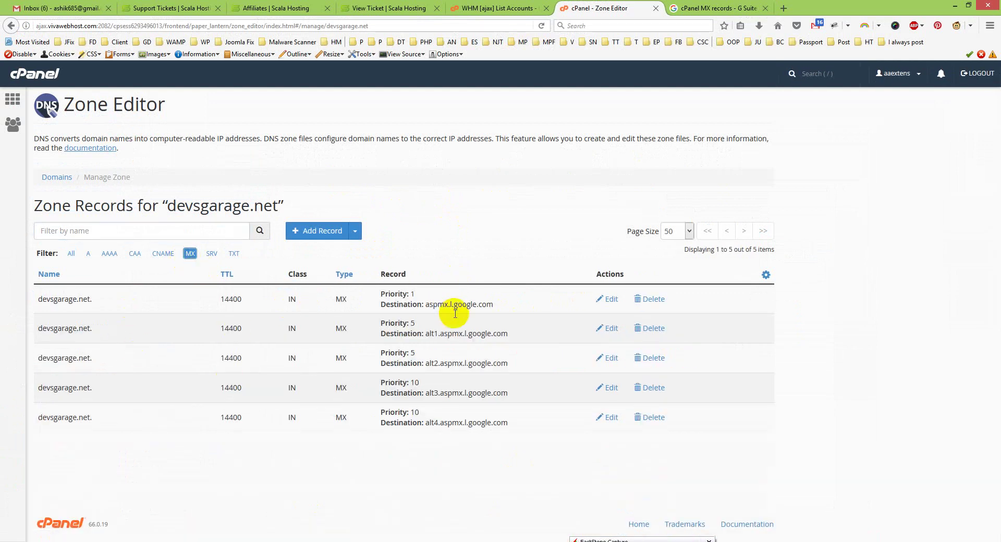
{"action": "left_click_drag", "start_coordinate": [500, 304], "coordinate": [417, 304]}
{"action": "left_click", "coordinate": [518, 333]}
{"action": "left_click_drag", "start_coordinate": [518, 334], "coordinate": [403, 334]}
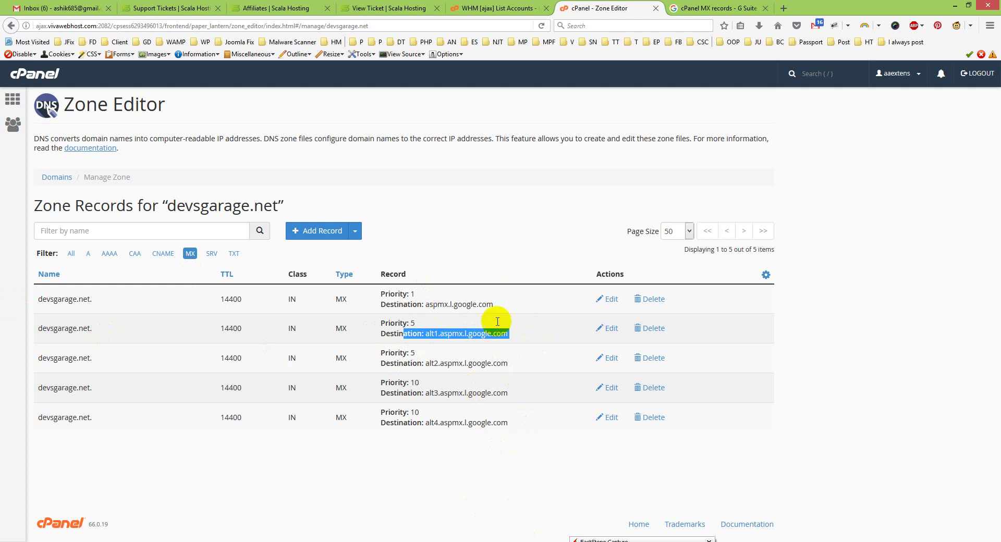
{"action": "key", "text": "alt+Tab"}
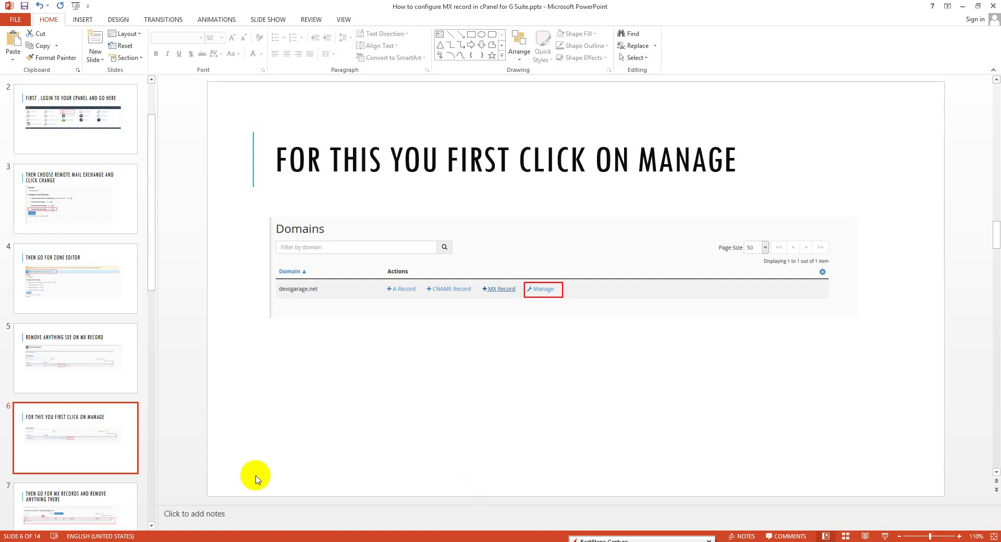
- Advance through slides 7–9 and return cPanel to the Zone Editor domains list
{"action": "left_click", "coordinate": [102, 513]}
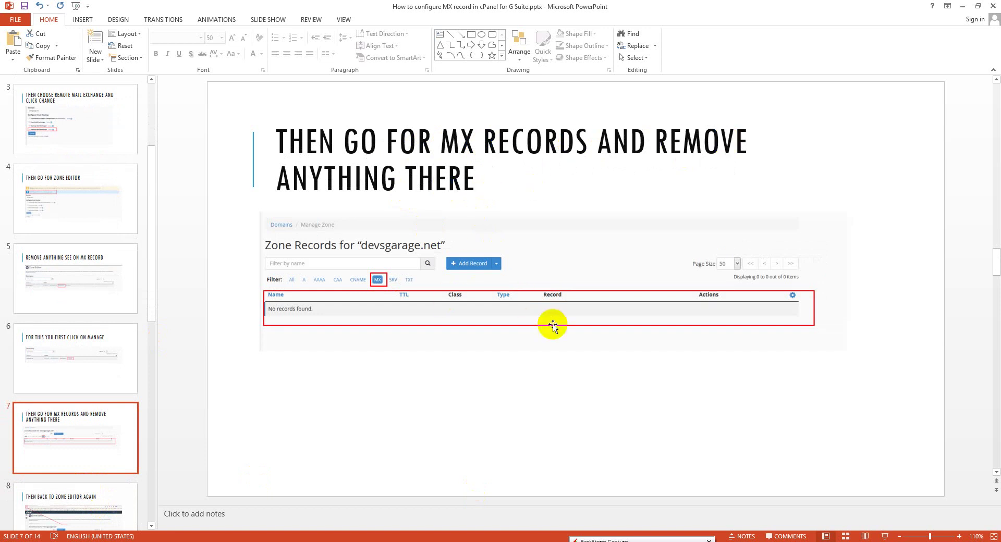
{"action": "left_click", "coordinate": [112, 489]}
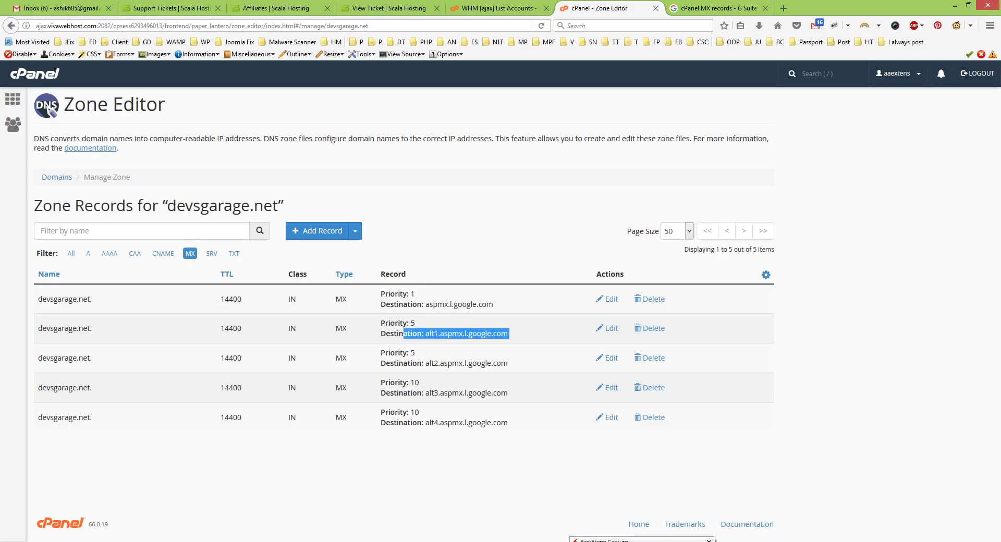
{"action": "left_click", "coordinate": [10, 26]}
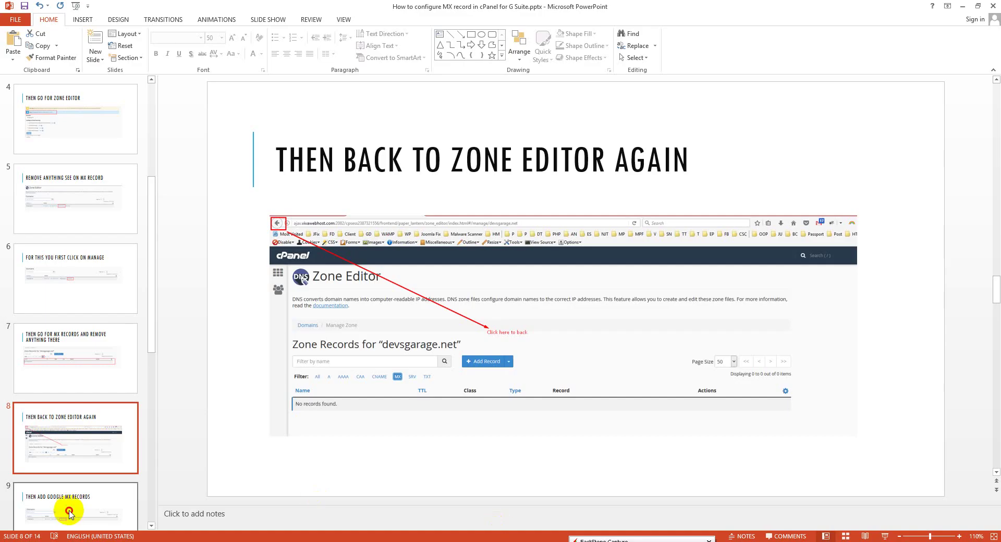
{"action": "left_click", "coordinate": [69, 511]}
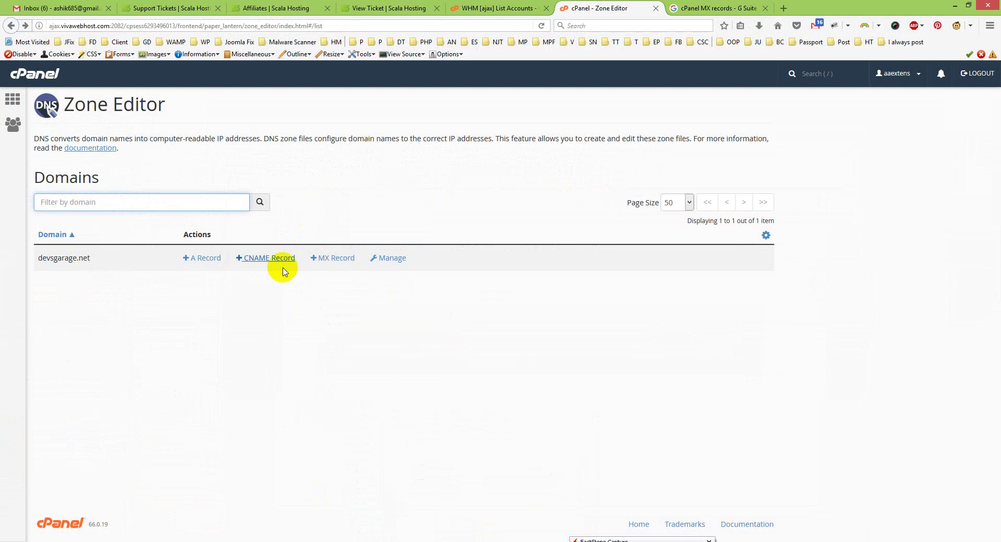
- Start a new MX record for devsgarage.net and point out its Priority and Destination fields
{"action": "left_click", "coordinate": [331, 259]}
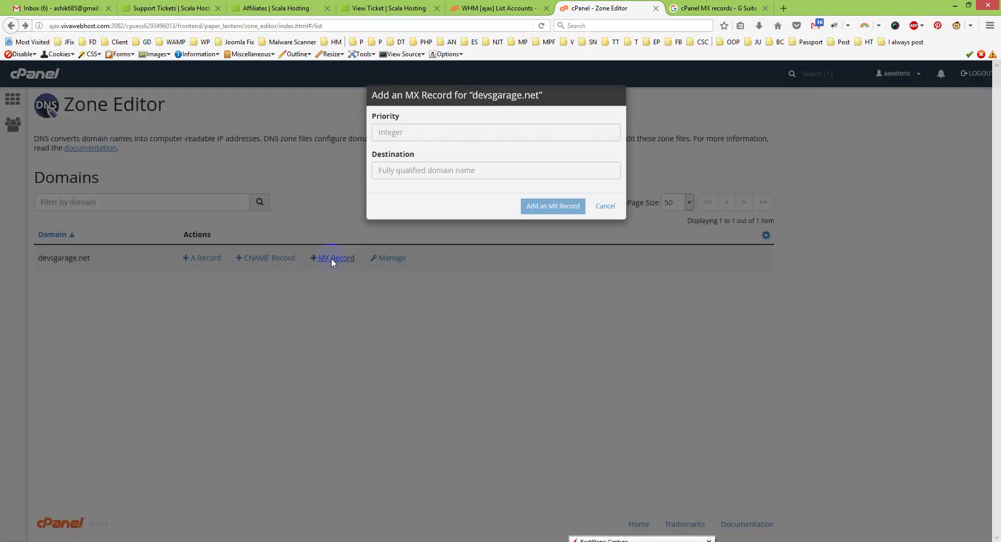
{"action": "left_click_drag", "start_coordinate": [406, 131], "coordinate": [382, 130]}
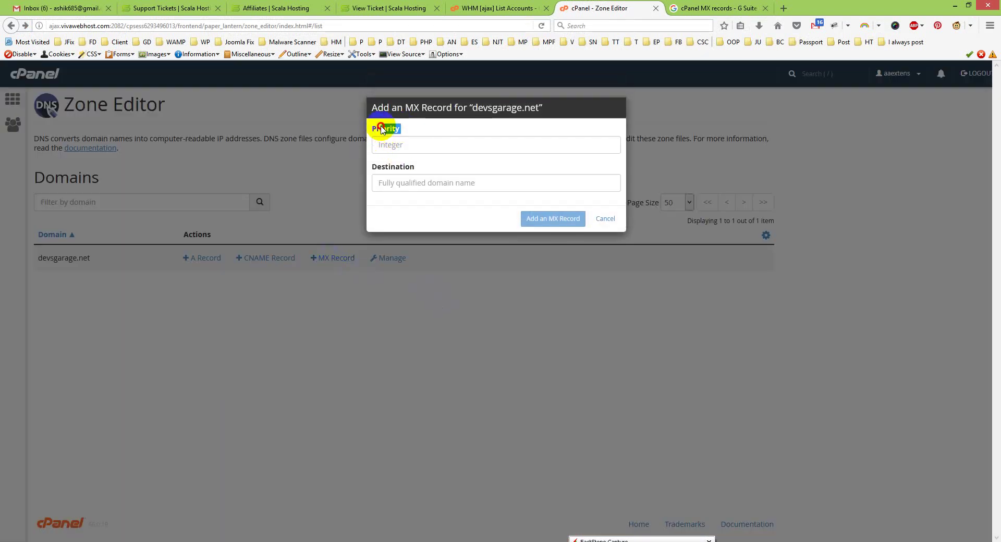
{"action": "left_click_drag", "start_coordinate": [420, 168], "coordinate": [373, 168]}
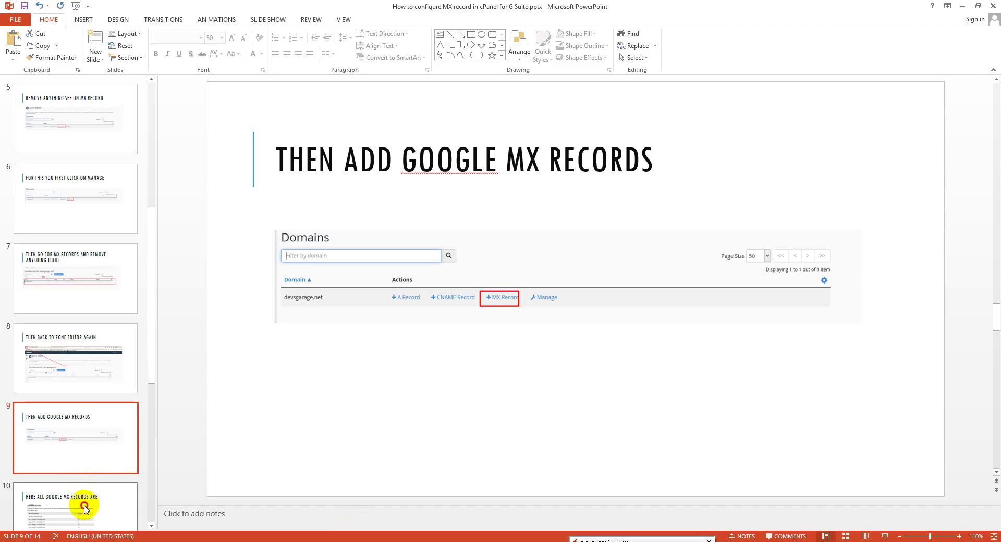
- Show slide 10 listing Google's MX records, highlighting part of its title
{"action": "left_click", "coordinate": [85, 505]}
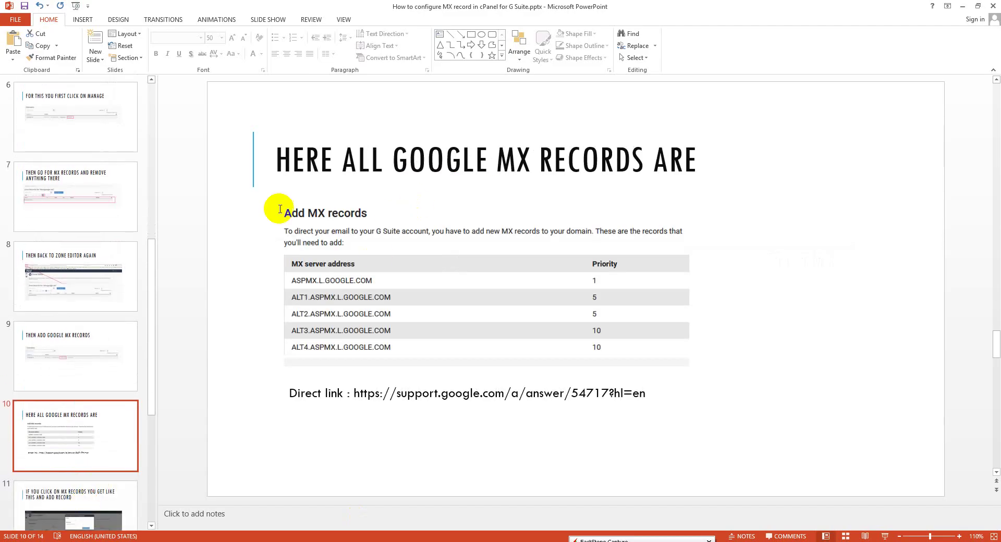
{"action": "left_click_drag", "start_coordinate": [554, 166], "coordinate": [568, 166]}
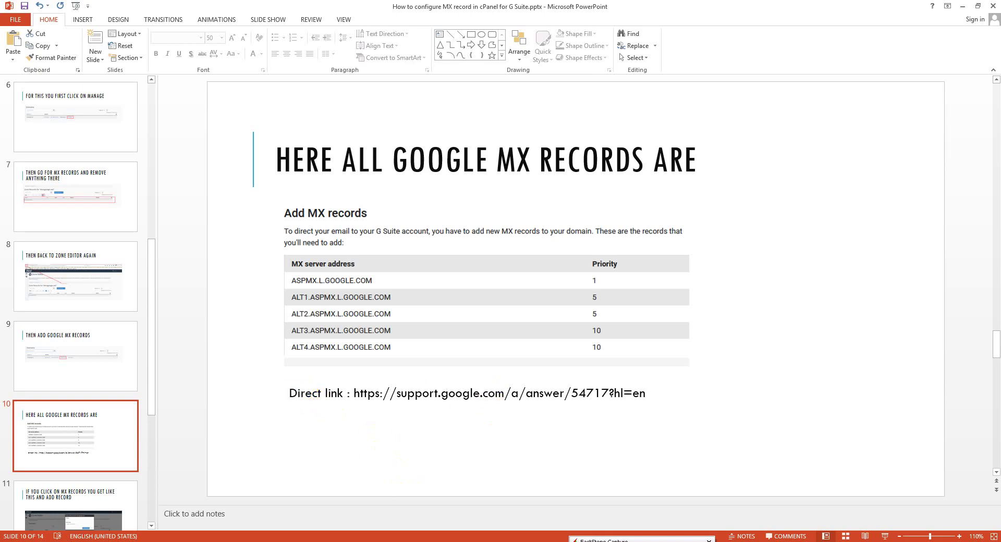
{"action": "left_click", "coordinate": [440, 393], "text": "ctrl"}
- Copy the ASPMX.L.GOOGLE.COM server address from Google's MX records help page
{"action": "left_click", "coordinate": [679, 6]}
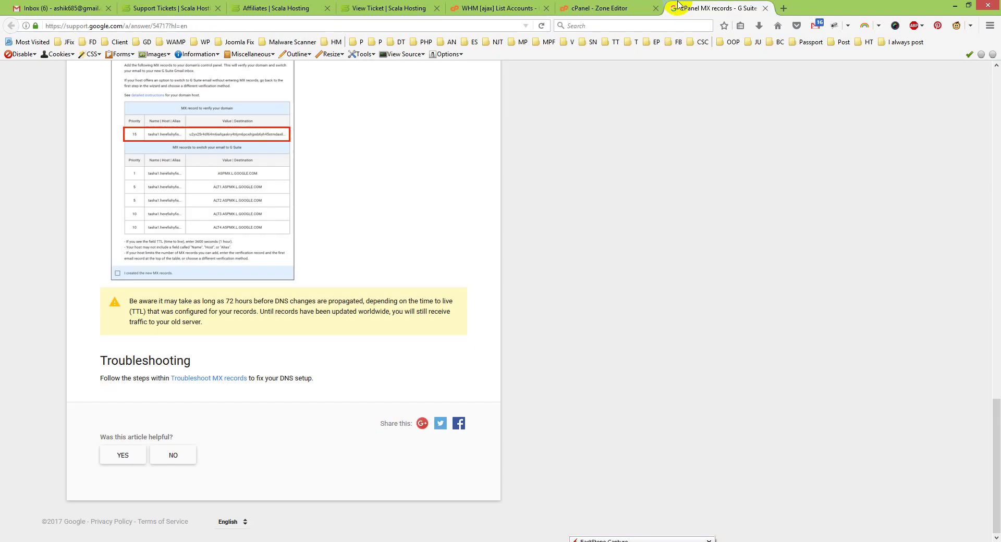
{"action": "scroll", "coordinate": [197, 219], "scroll_direction": "up", "scroll_amount": 10}
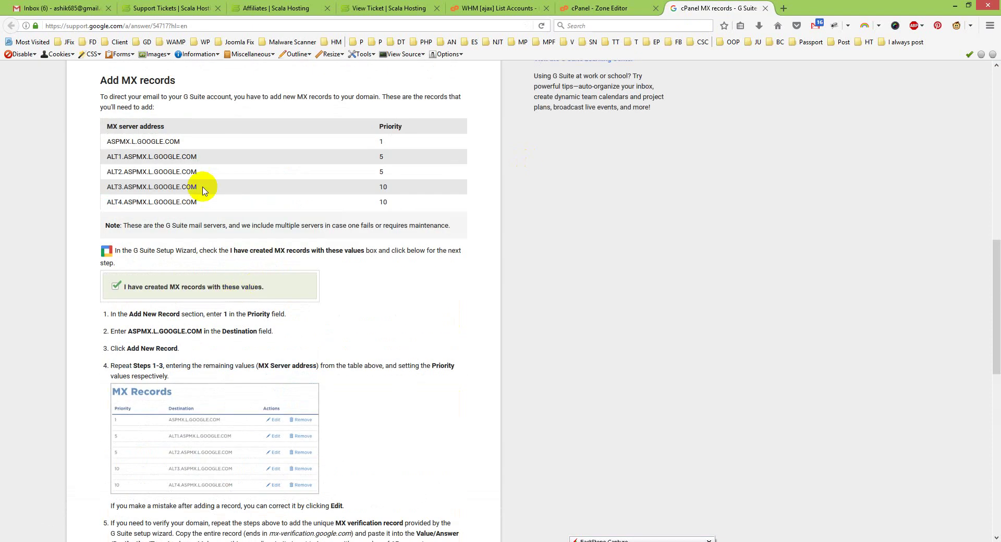
{"action": "left_click_drag", "start_coordinate": [180, 142], "coordinate": [134, 139]}
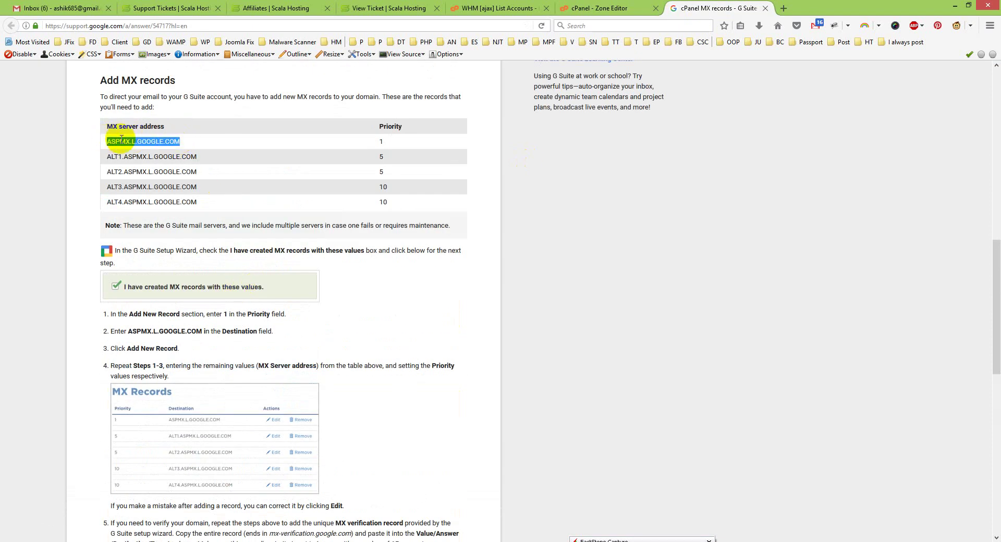
{"action": "right_click", "coordinate": [122, 138]}
{"action": "left_click", "coordinate": [158, 218]}
- Fill the new MX record with destination ASPMX.L.GOOGLE.COM and priority 1
{"action": "left_click", "coordinate": [576, 12]}
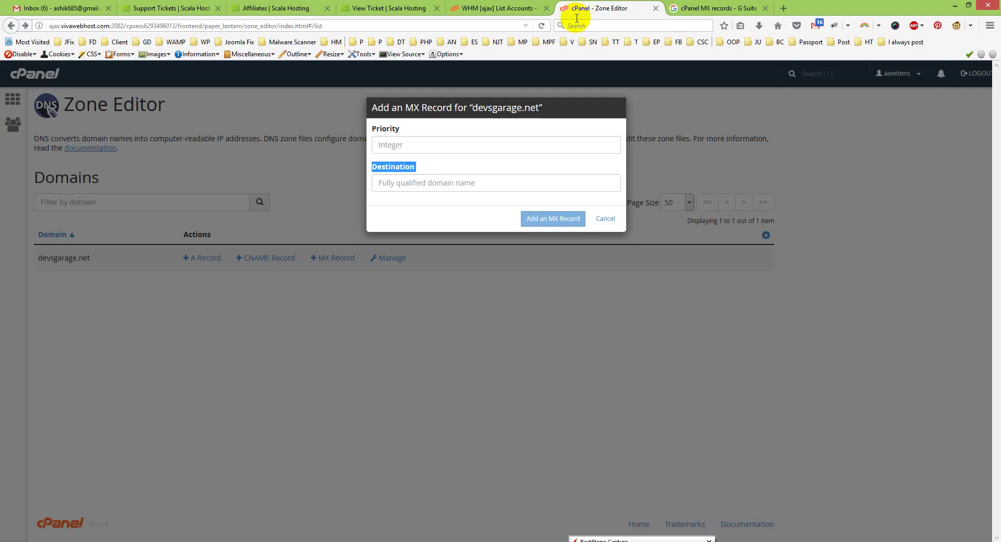
{"action": "right_click", "coordinate": [407, 183]}
{"action": "left_click", "coordinate": [446, 225]}
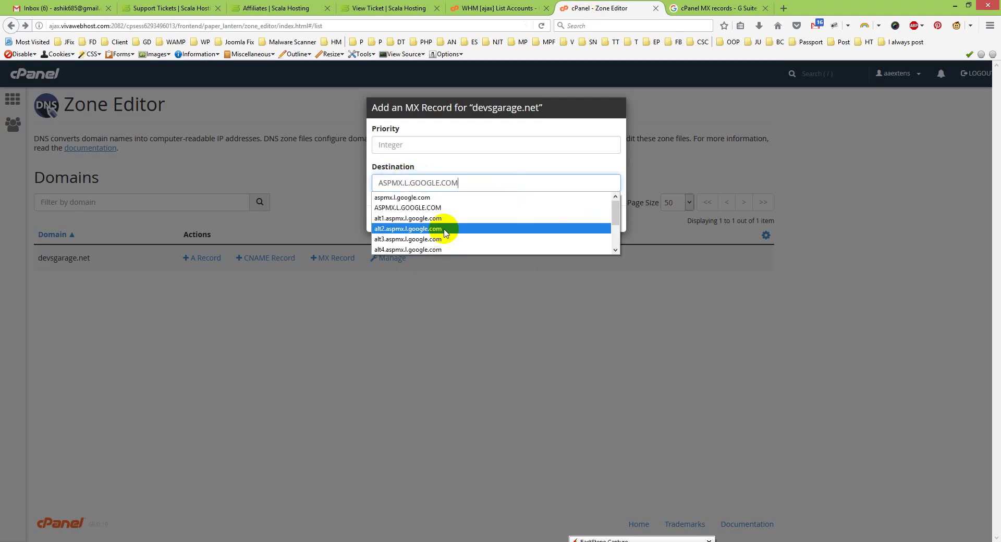
{"action": "left_click", "coordinate": [418, 148]}
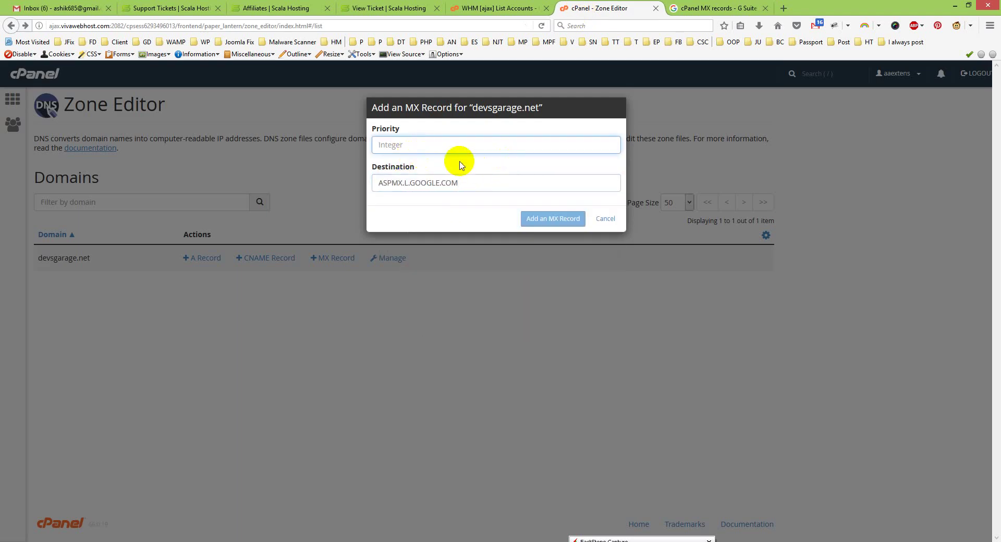
{"action": "type", "text": "1"}
{"action": "left_click", "coordinate": [496, 128]}
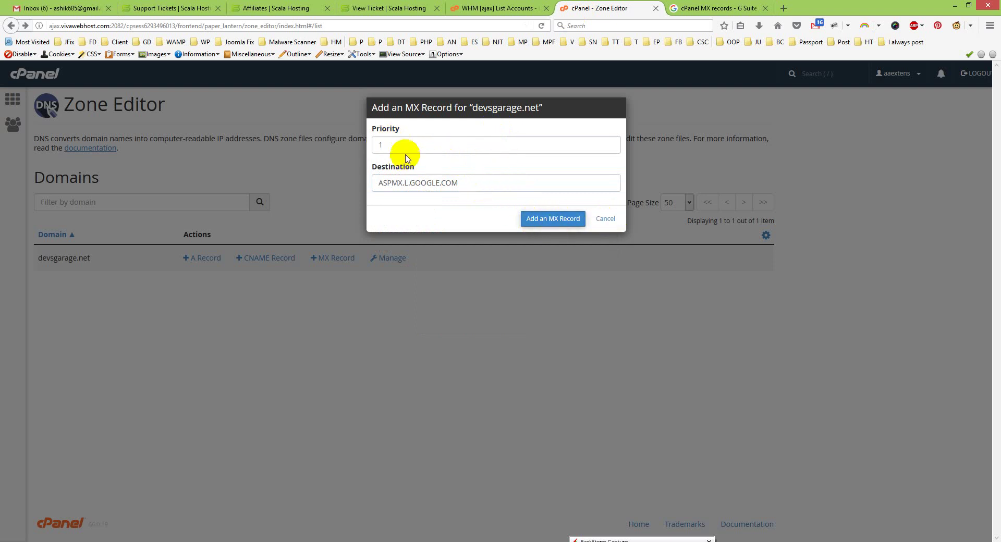
{"action": "left_click", "coordinate": [687, 8]}
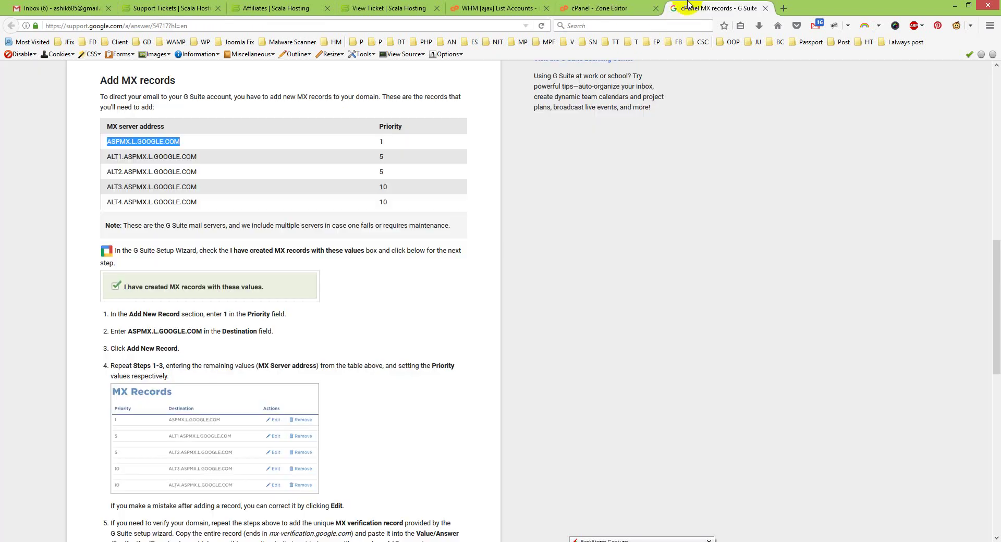
{"action": "left_click", "coordinate": [580, 6]}
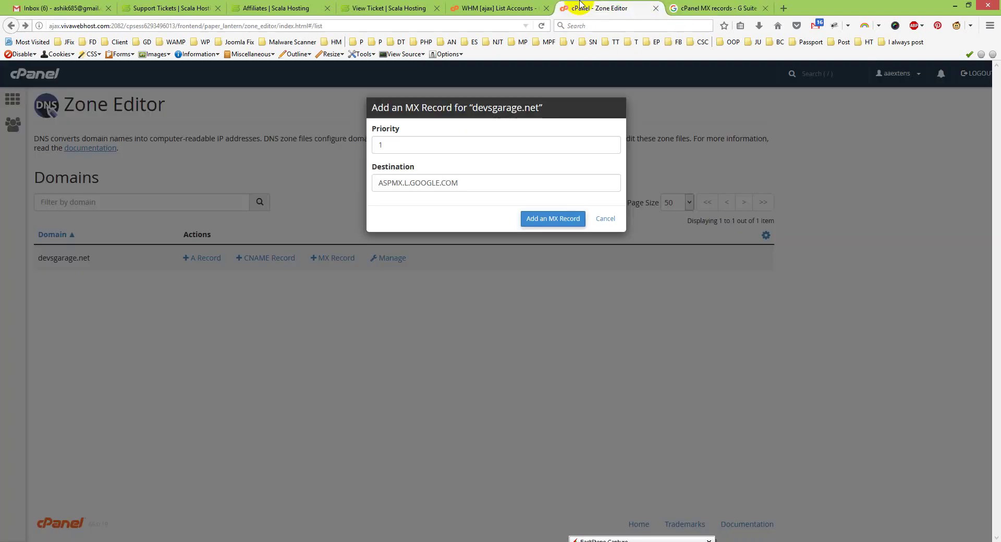
- Jump ahead in the tutorial to slide 13, 'Now wait for few hours'
{"action": "key", "text": "alt+Tab"}
{"action": "scroll", "coordinate": [84, 464], "scroll_direction": "down", "scroll_amount": 2}
{"action": "left_click", "coordinate": [86, 459]}
- Show slide 12 on checking records and cancel the unsaved Add MX Record form
{"action": "scroll", "coordinate": [201, 448], "scroll_direction": "down", "scroll_amount": 2}
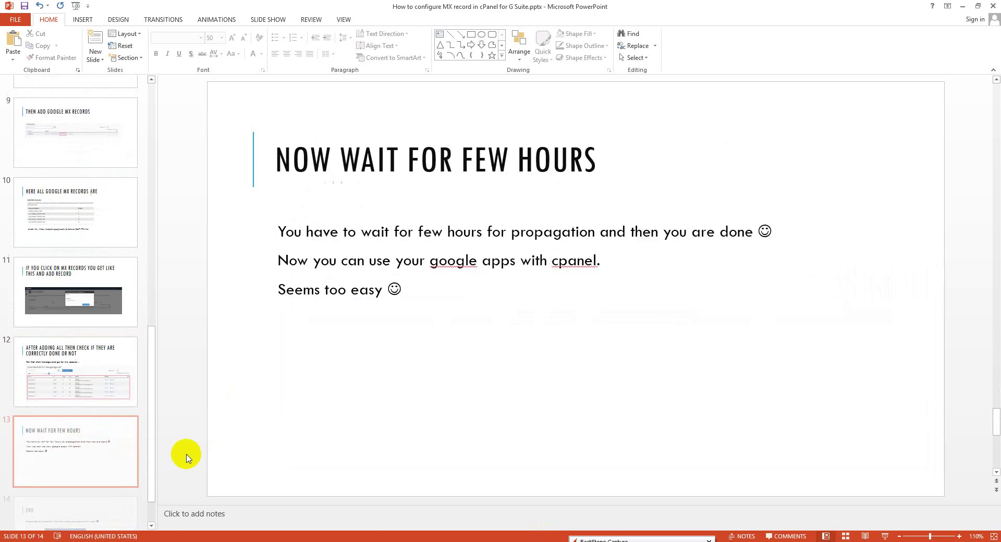
{"action": "left_click", "coordinate": [64, 347]}
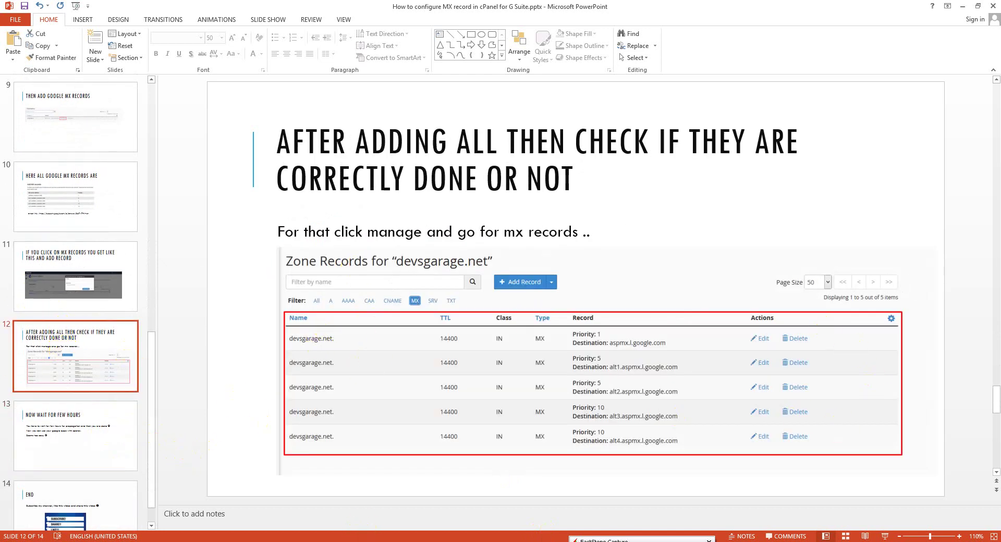
{"action": "left_click", "coordinate": [334, 498]}
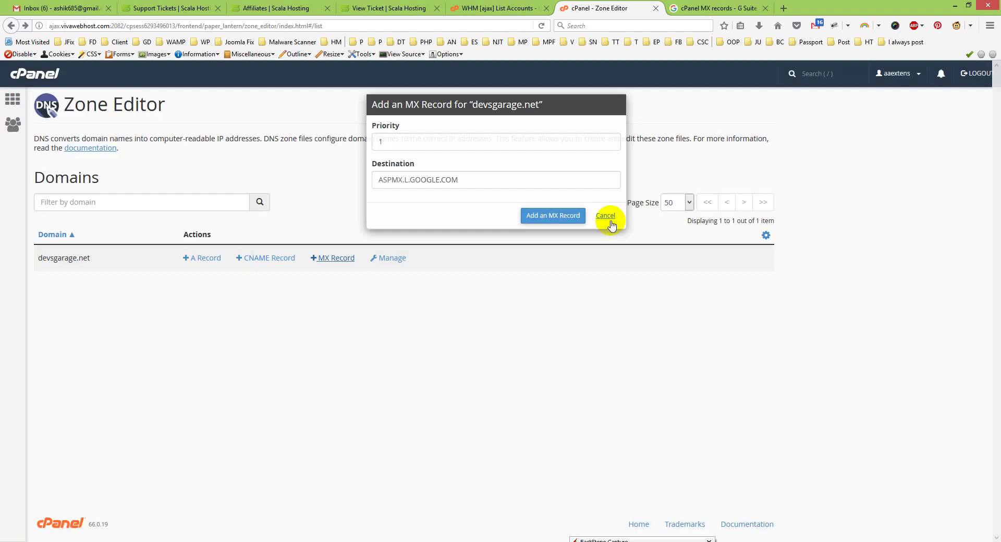
{"action": "left_click", "coordinate": [605, 218]}
- Filter devsgarage.net's zone to MX and highlight the five Google records' names, destinations and priorities
{"action": "left_click", "coordinate": [386, 259]}
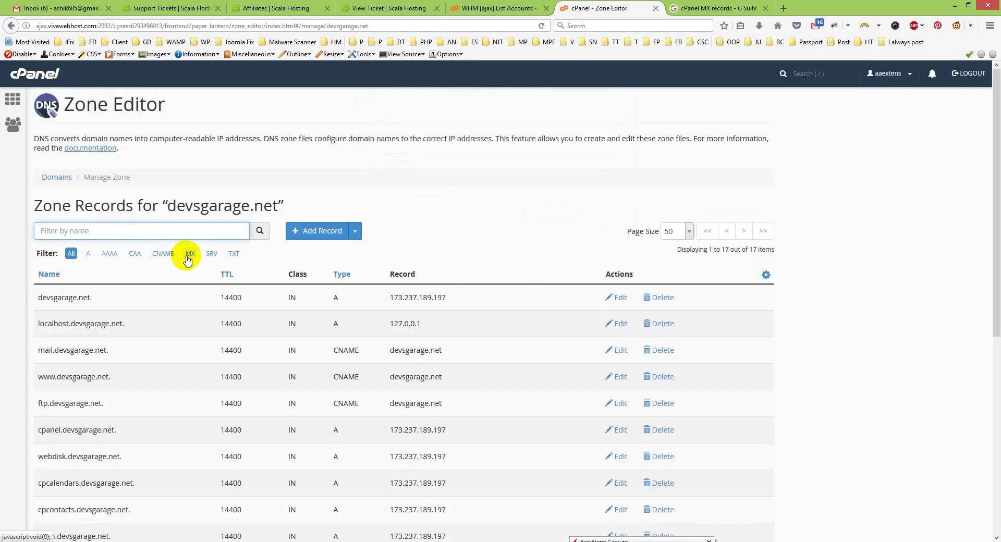
{"action": "left_click", "coordinate": [190, 253]}
{"action": "left_click_drag", "start_coordinate": [97, 300], "coordinate": [58, 300]}
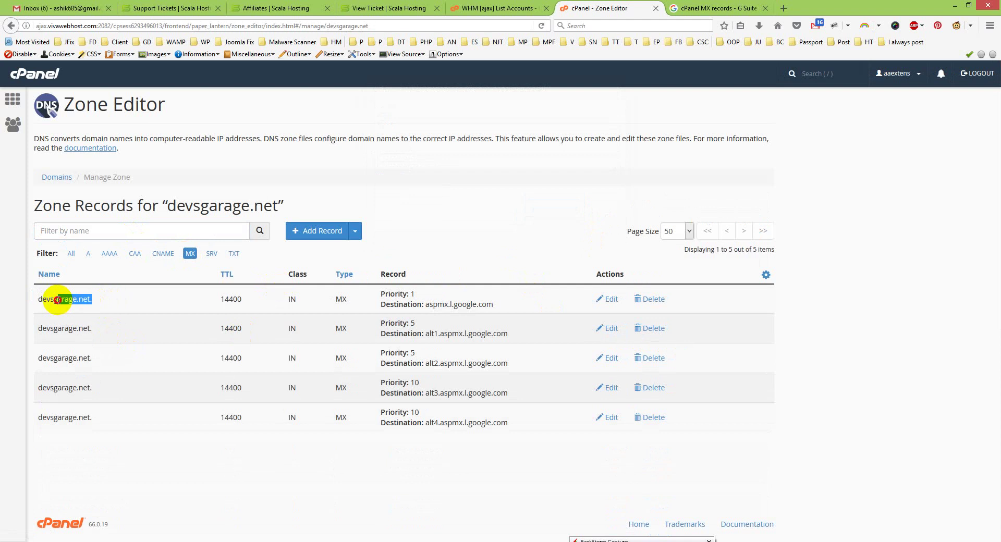
{"action": "left_click_drag", "start_coordinate": [425, 306], "coordinate": [502, 306]}
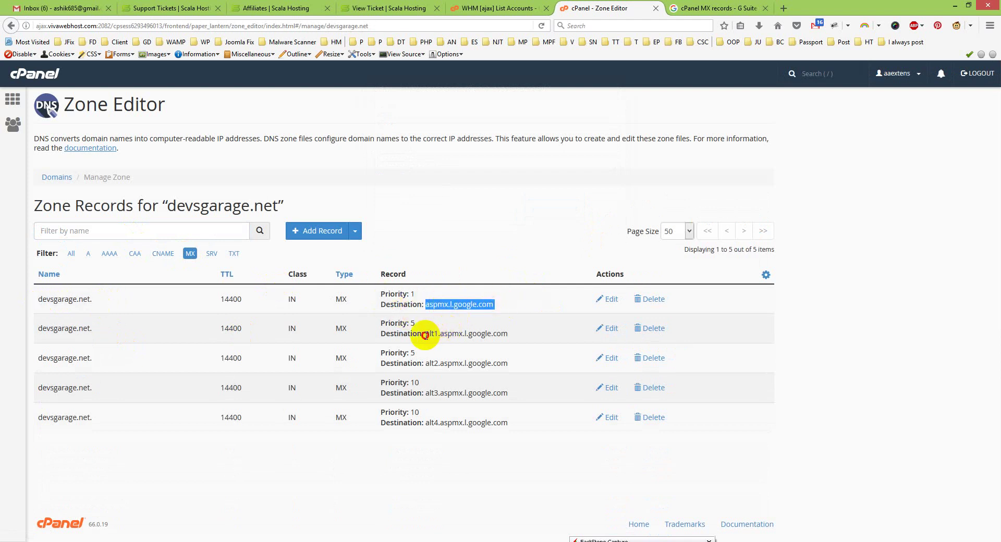
{"action": "left_click_drag", "start_coordinate": [425, 335], "coordinate": [526, 336]}
{"action": "left_click_drag", "start_coordinate": [419, 363], "coordinate": [550, 365]}
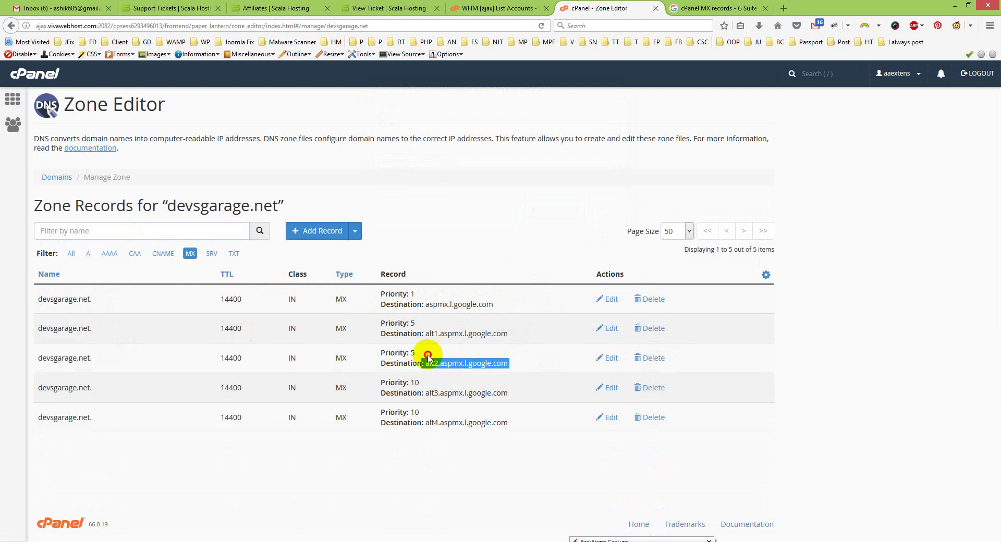
{"action": "left_click_drag", "start_coordinate": [404, 382], "coordinate": [509, 395]}
{"action": "left_click_drag", "start_coordinate": [453, 429], "coordinate": [402, 422]}
{"action": "left_click_drag", "start_coordinate": [508, 423], "coordinate": [33, 301]}
- Compare the zone's MX records against Google's MX records table
{"action": "left_click", "coordinate": [719, 8]}
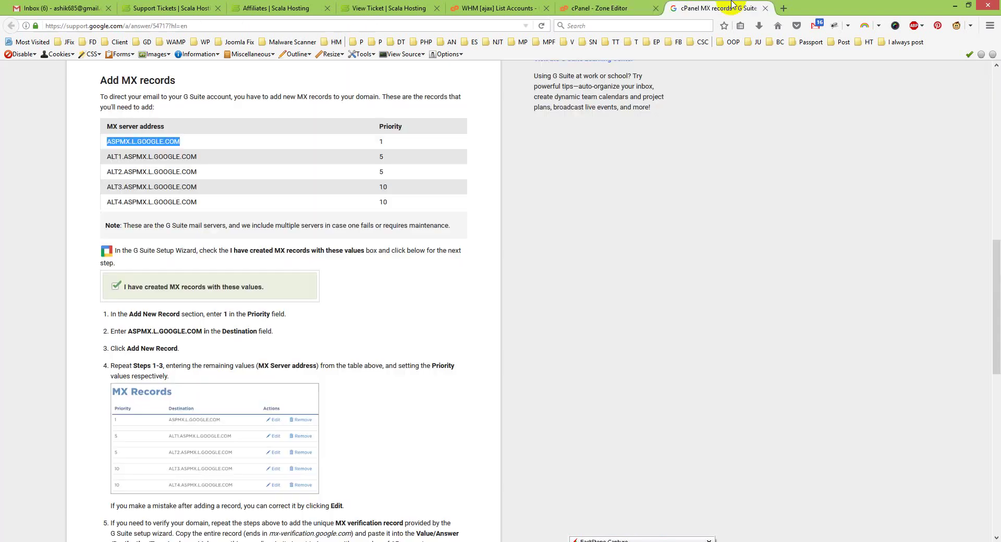
{"action": "left_click", "coordinate": [643, 8]}
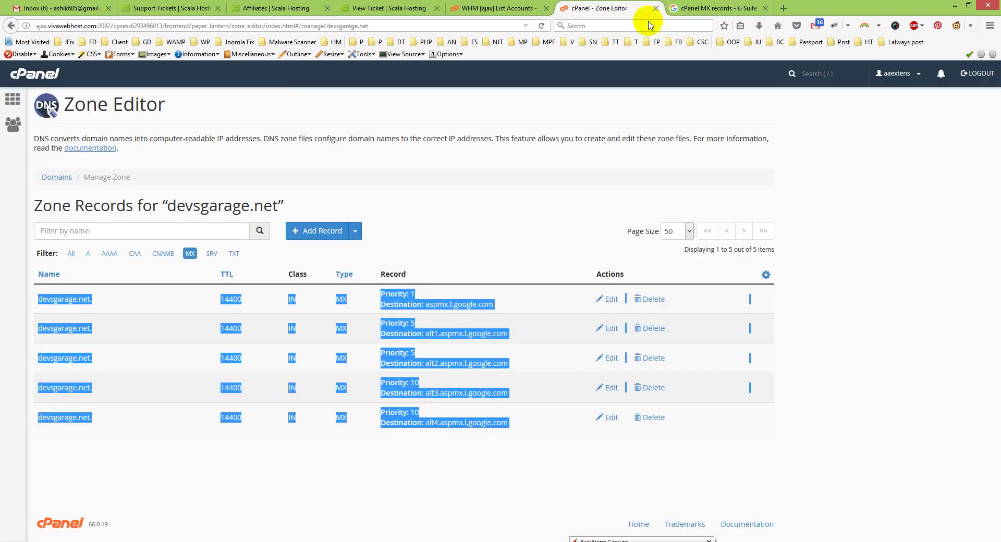
{"action": "key", "text": "alt+Tab"}
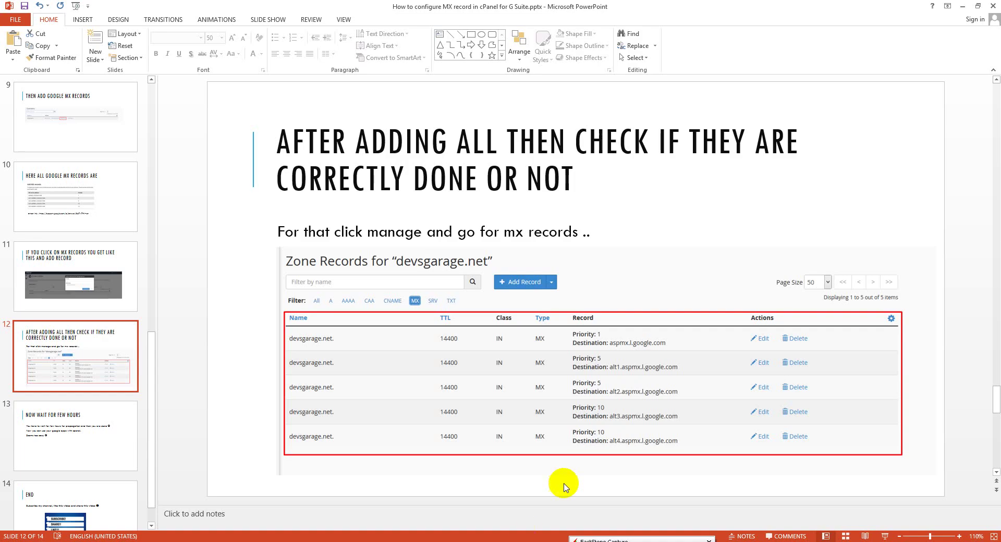
- Show slide 13 on waiting for propagation, then scroll down to the final END slide
{"action": "left_click", "coordinate": [78, 453]}
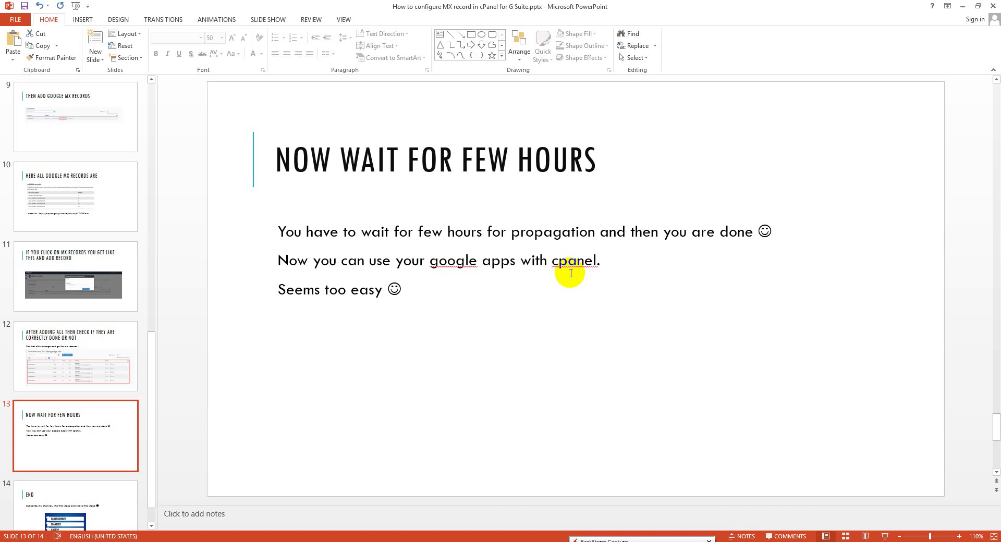
{"action": "scroll", "coordinate": [217, 397], "scroll_direction": "down", "scroll_amount": 1}
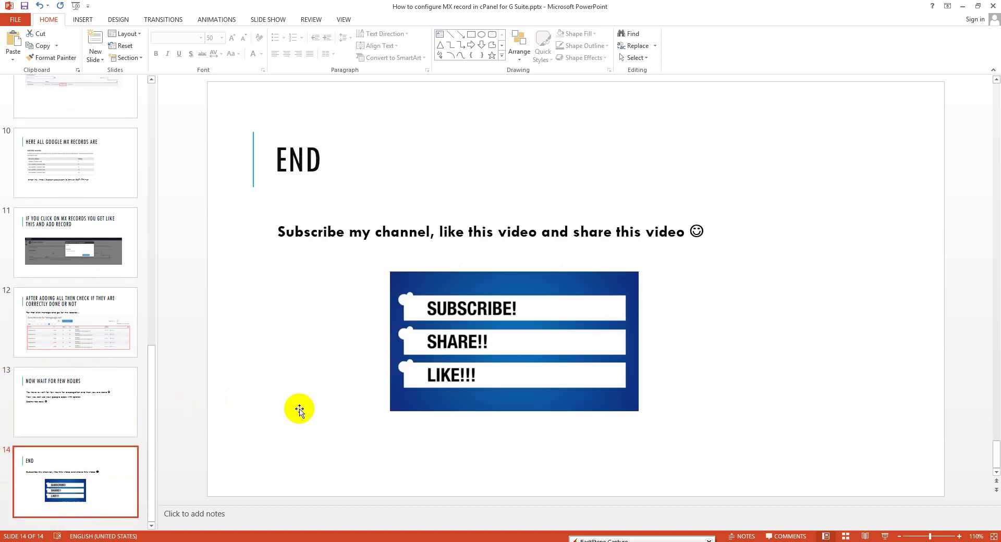